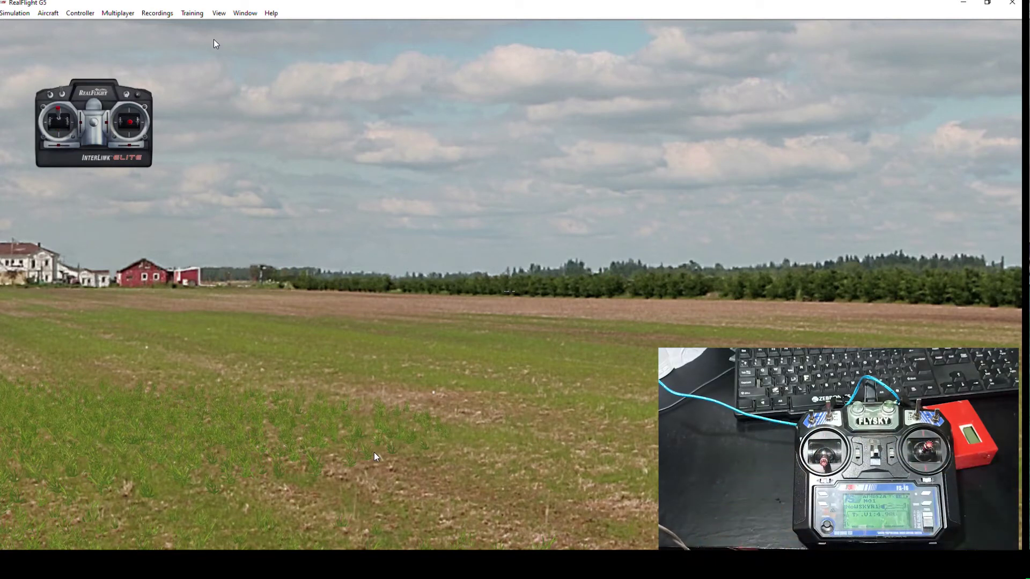
Step: Calibrate the controller by centering all controls, moving every stick, switch and knob to both extremes, and finishing the calibration
click(90, 14)
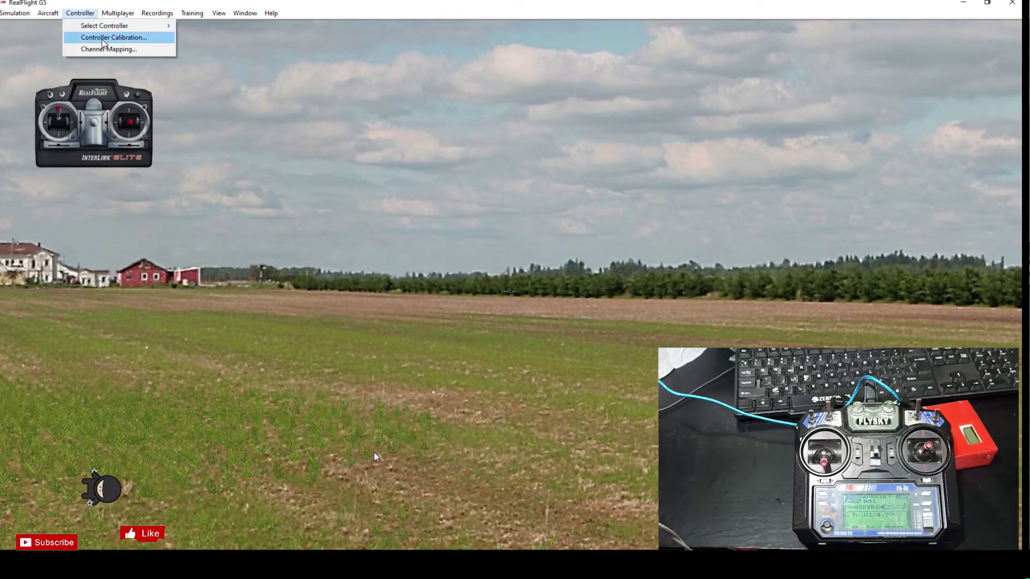
click(103, 38)
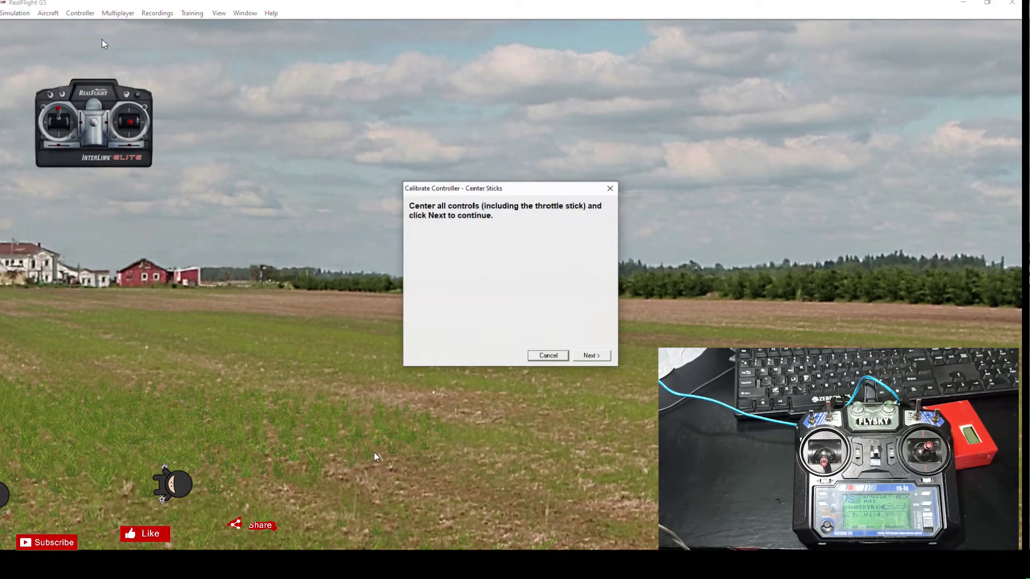
click(592, 357)
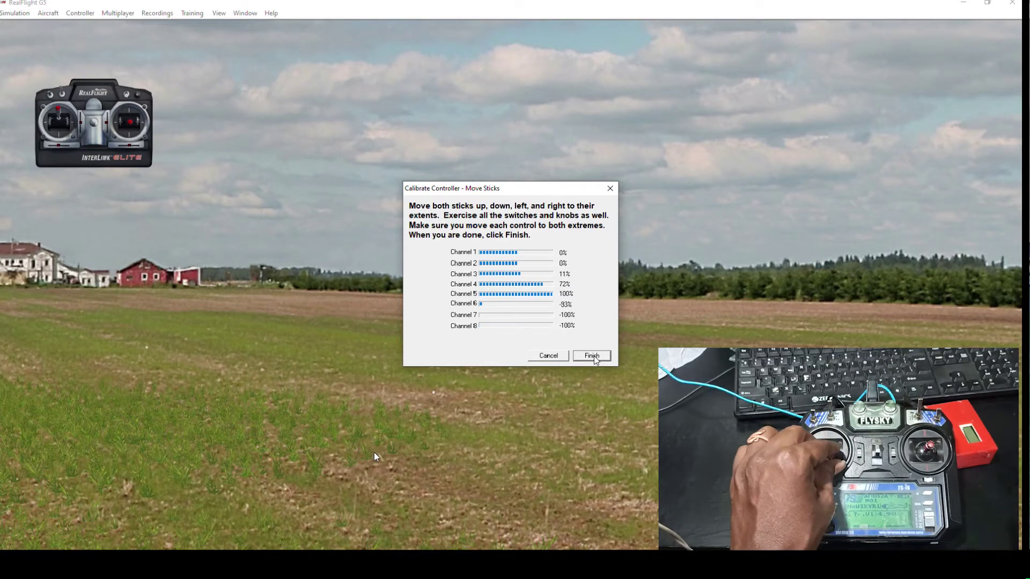
click(592, 356)
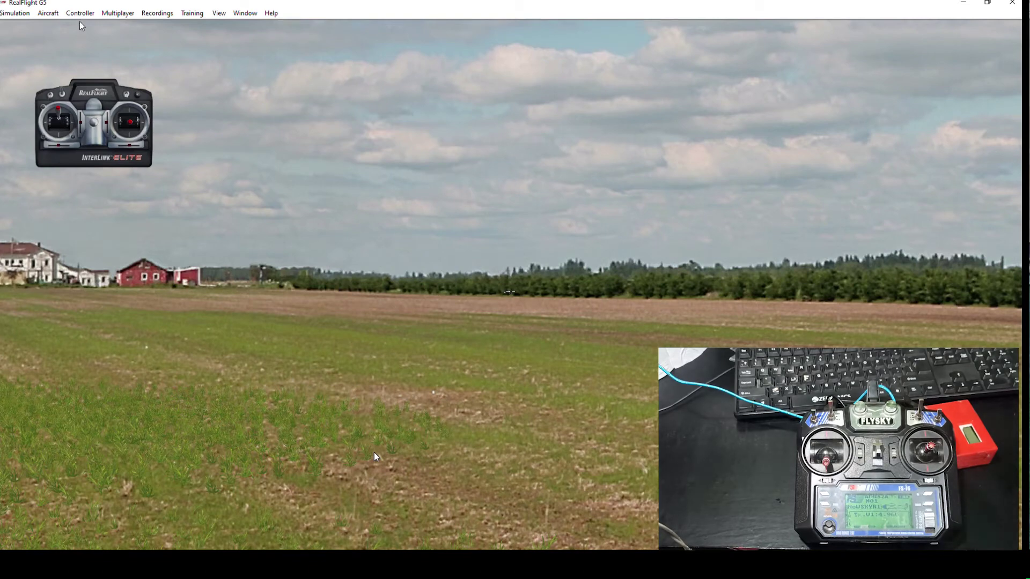
Step: Reverse Channel 3 - Throttle in the controller's channel mapping
click(101, 50)
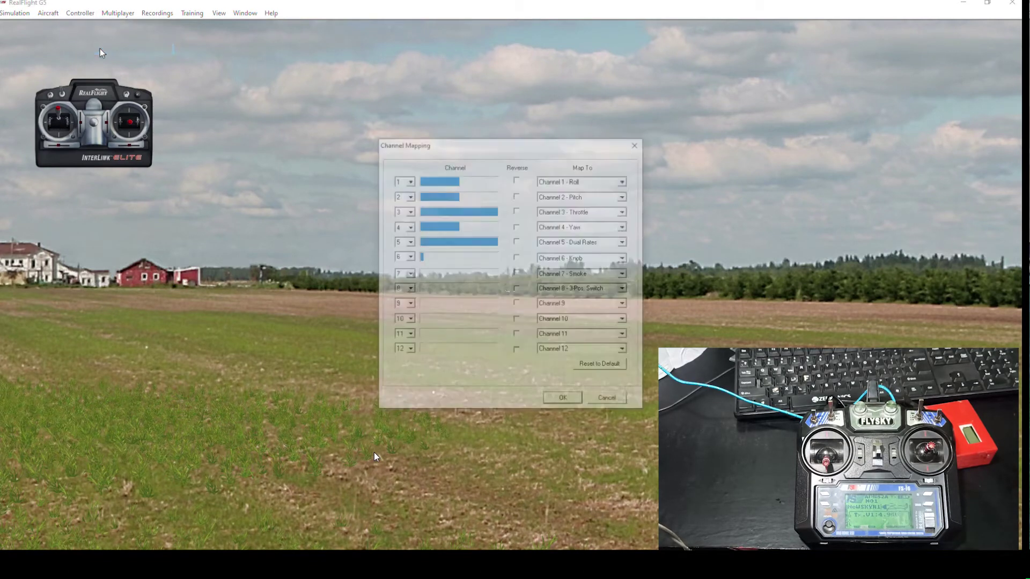
click(517, 210)
click(564, 402)
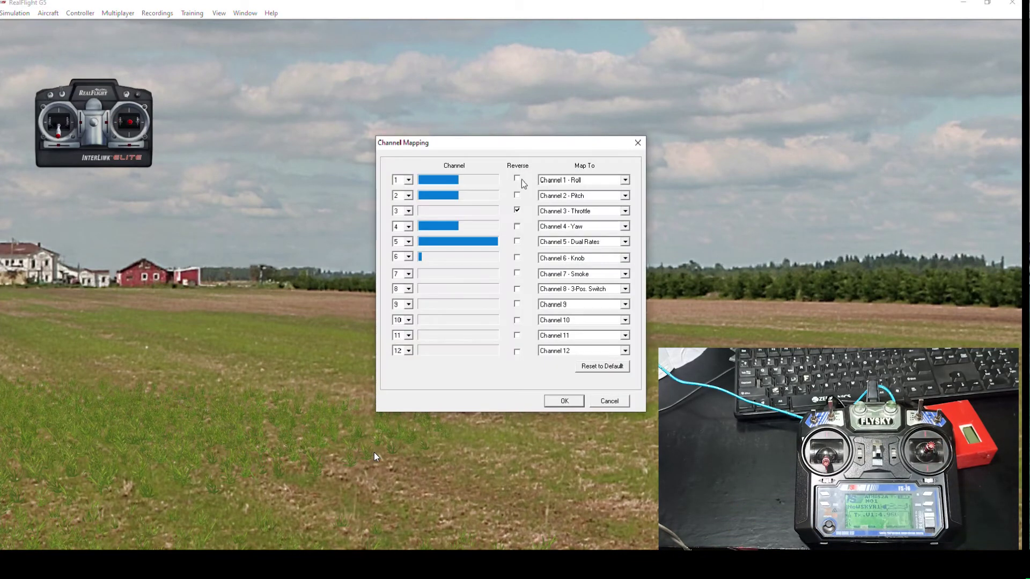
Step: Toggle the reverse setting for Channel 1 - Roll and Channel 2 - Pitch and accept the channel mapping
click(518, 179)
click(518, 195)
click(565, 402)
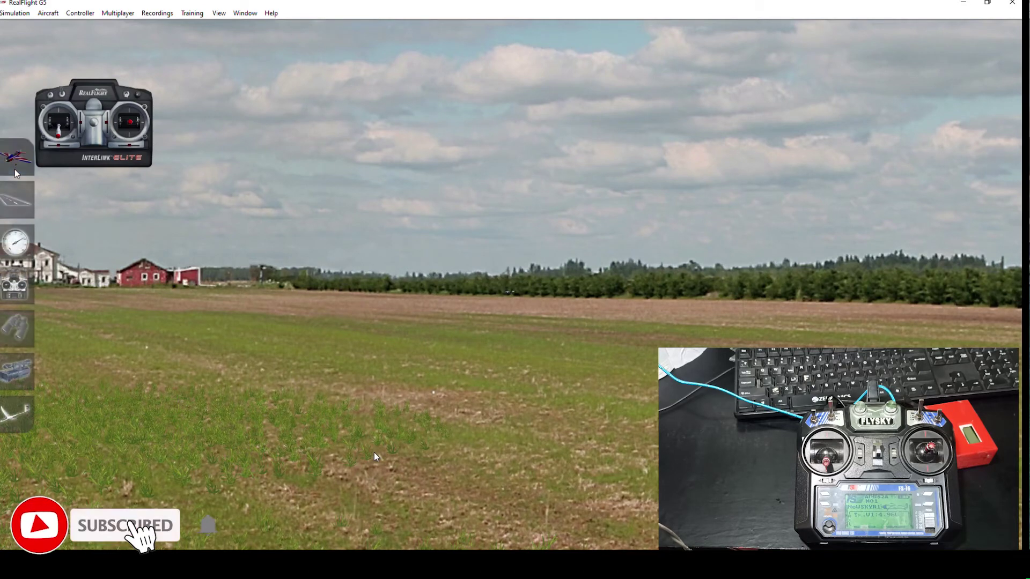
Step: Load the NexSTAR EP aircraft for flying
click(15, 170)
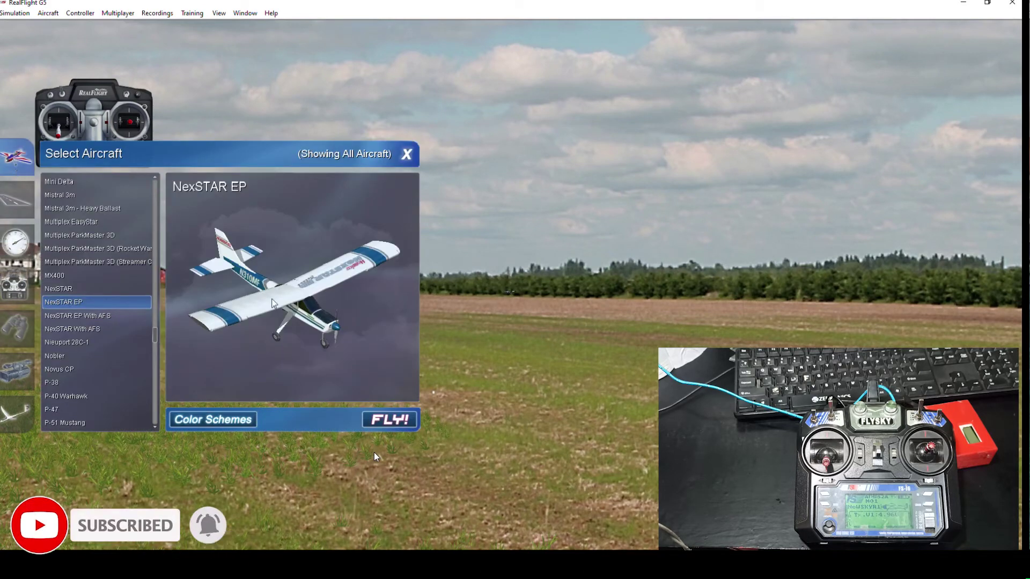
click(392, 421)
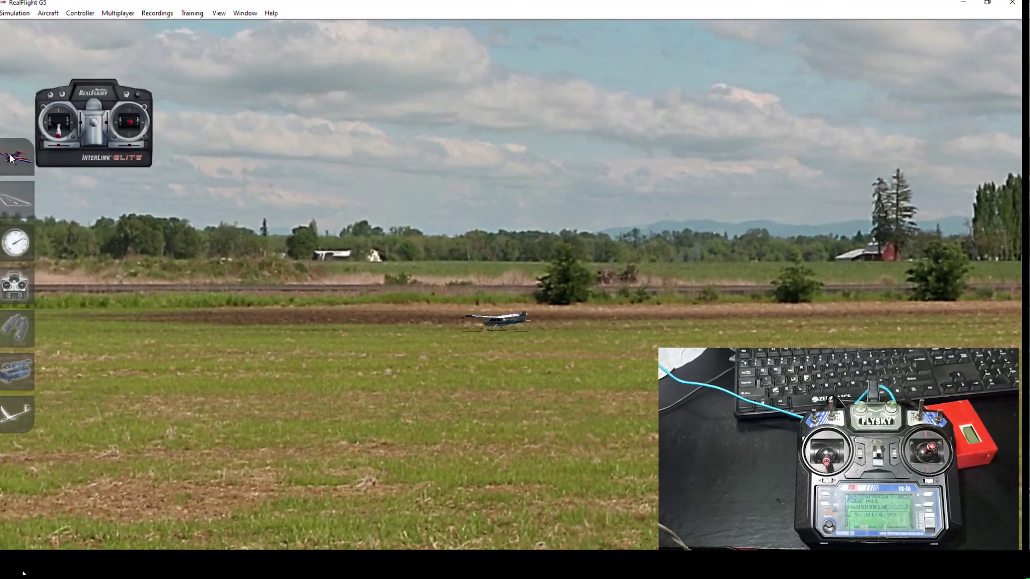
Step: Browse the aircraft selection and preview models such as the P-40 Warhawk, P-51 Mustang and Pitts S-2S
click(15, 155)
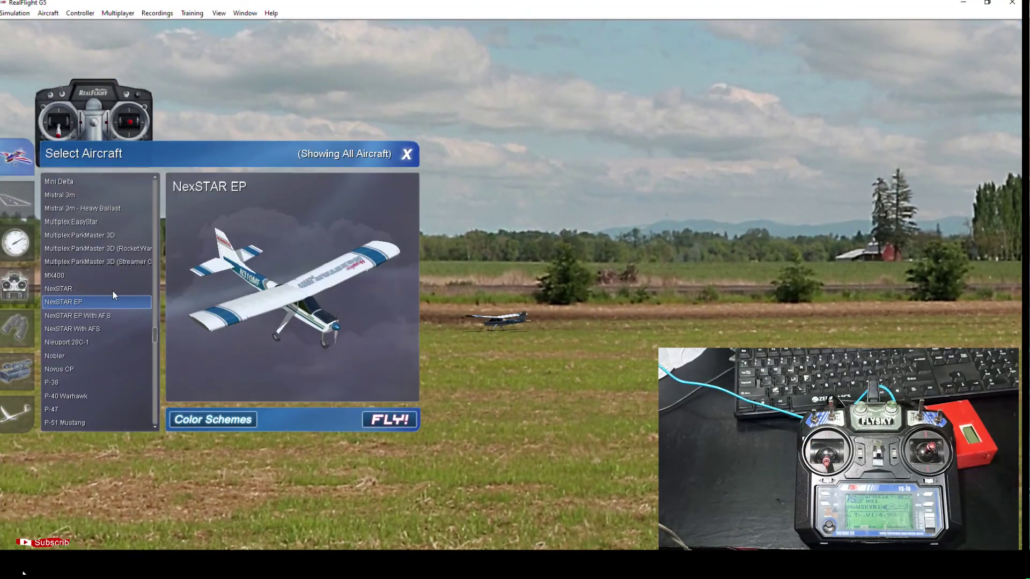
click(92, 344)
scroll(108, 321, down, 2)
click(95, 341)
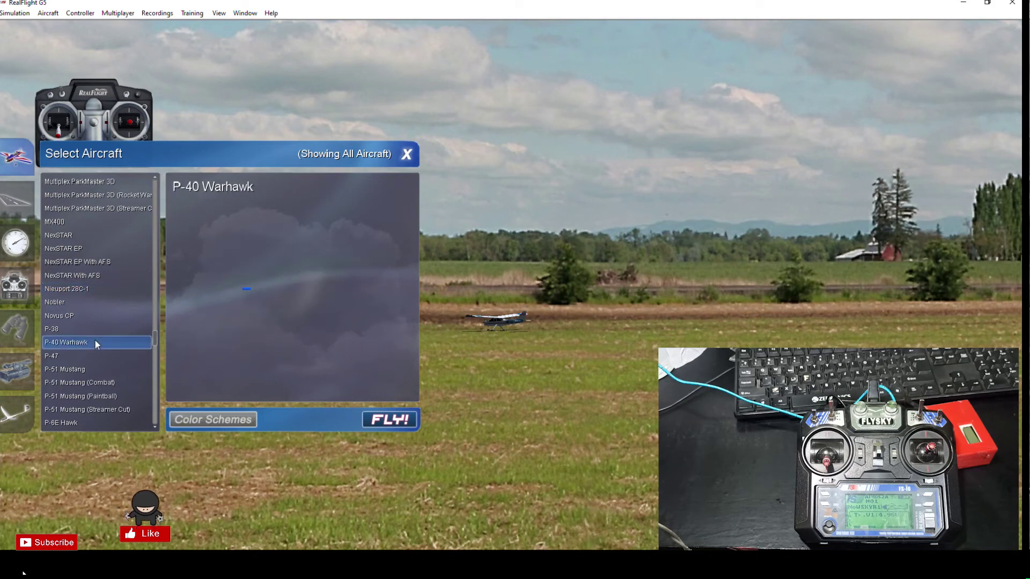
click(82, 369)
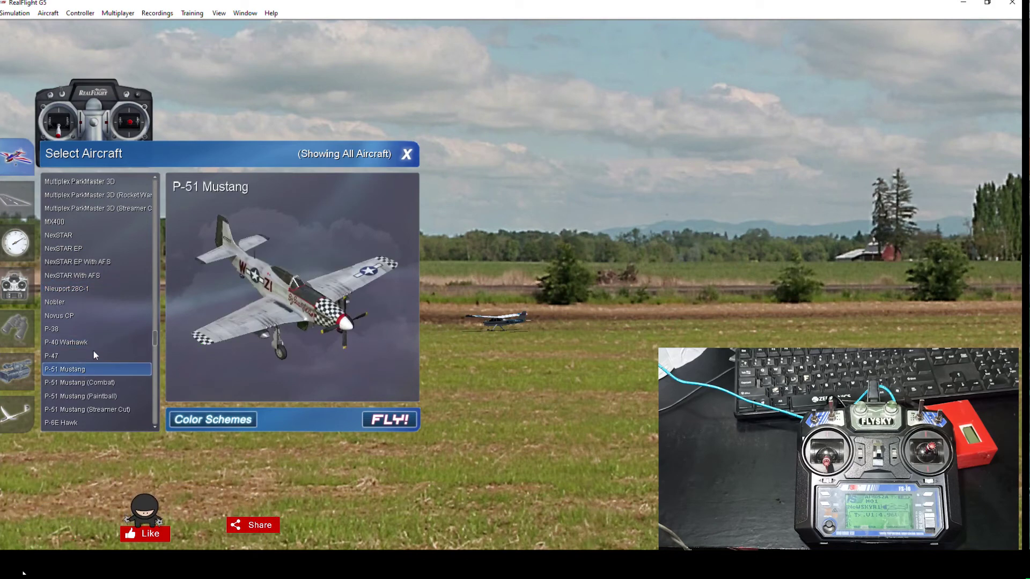
scroll(91, 361, down, 2)
click(90, 369)
scroll(97, 308, down, 2)
click(77, 355)
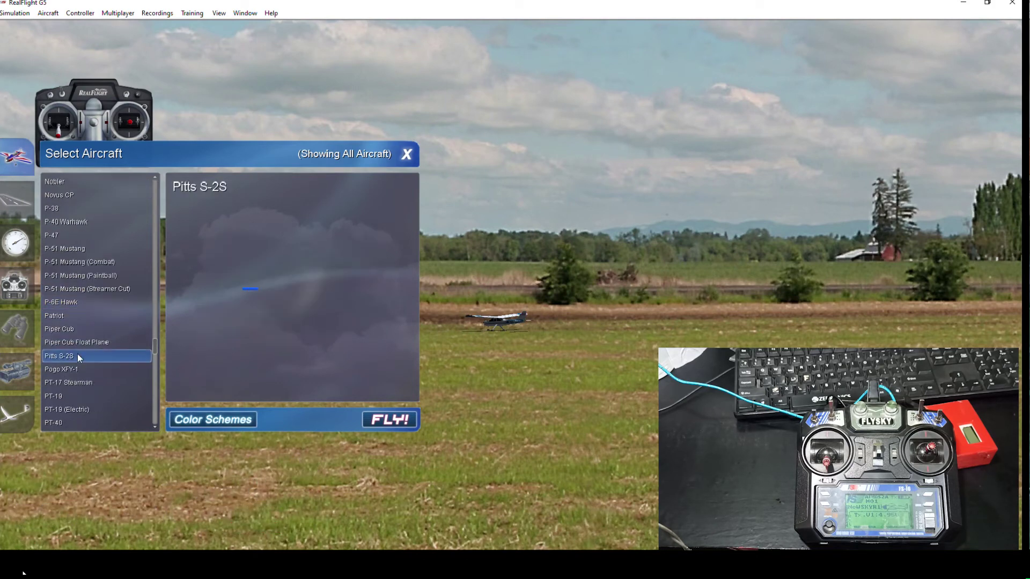
Step: Preview earlier aircraft in the list, including the Lear Jet, Mini Delta, Impala (.30 Training Heli) and Giant Aeromaster
scroll(95, 279, up, 5)
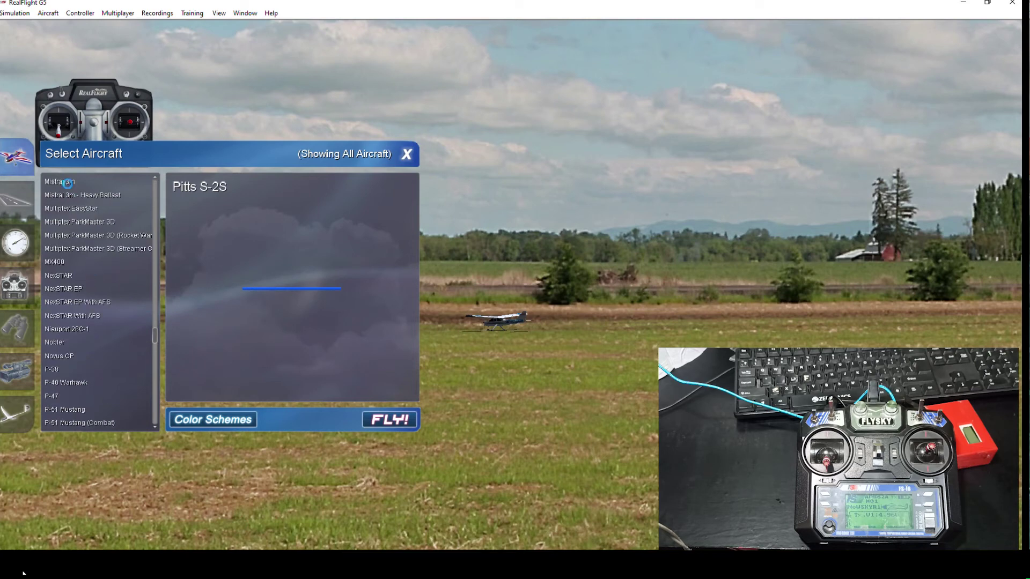
scroll(68, 200, up, 4)
click(65, 220)
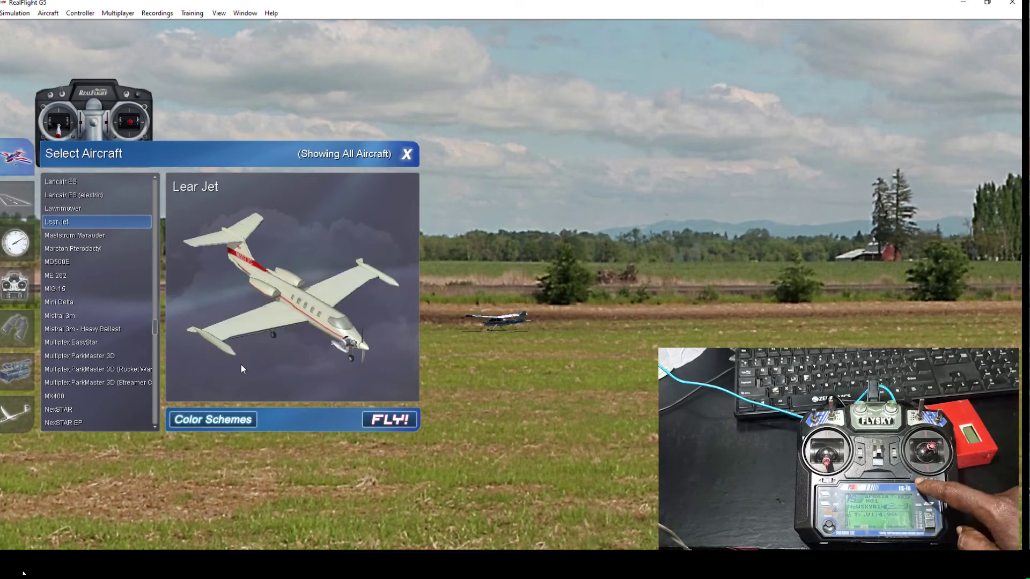
click(77, 303)
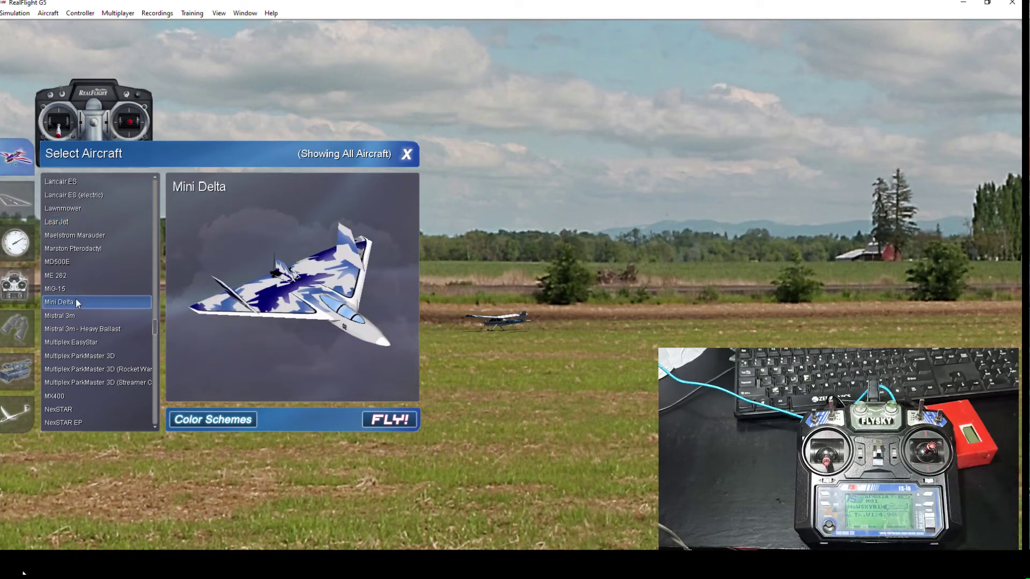
scroll(76, 298, up, 5)
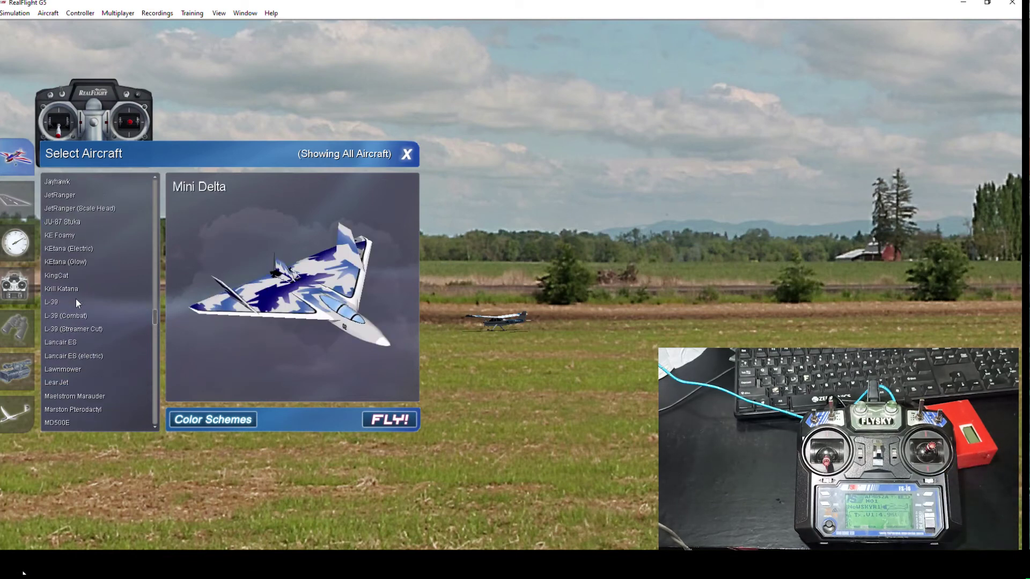
click(64, 220)
scroll(91, 221, up, 3)
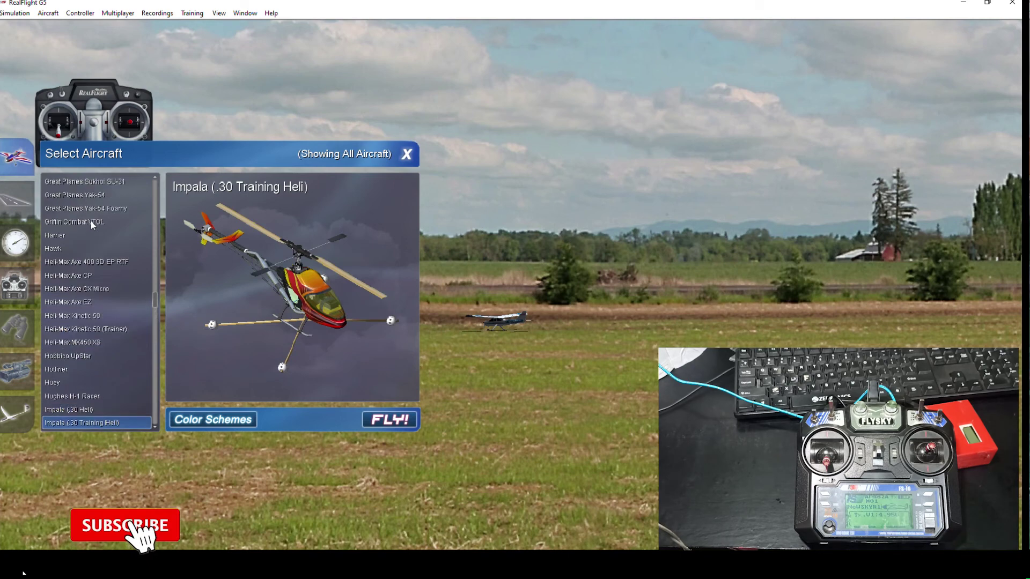
click(91, 221)
scroll(91, 221, up, 3)
scroll(91, 221, up, 2)
click(98, 221)
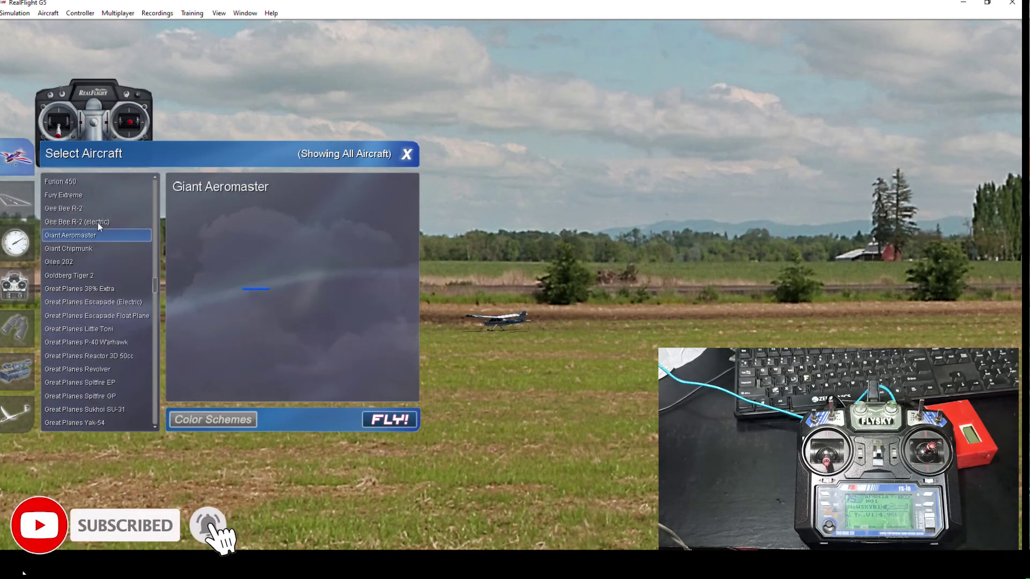
scroll(98, 224, up, 5)
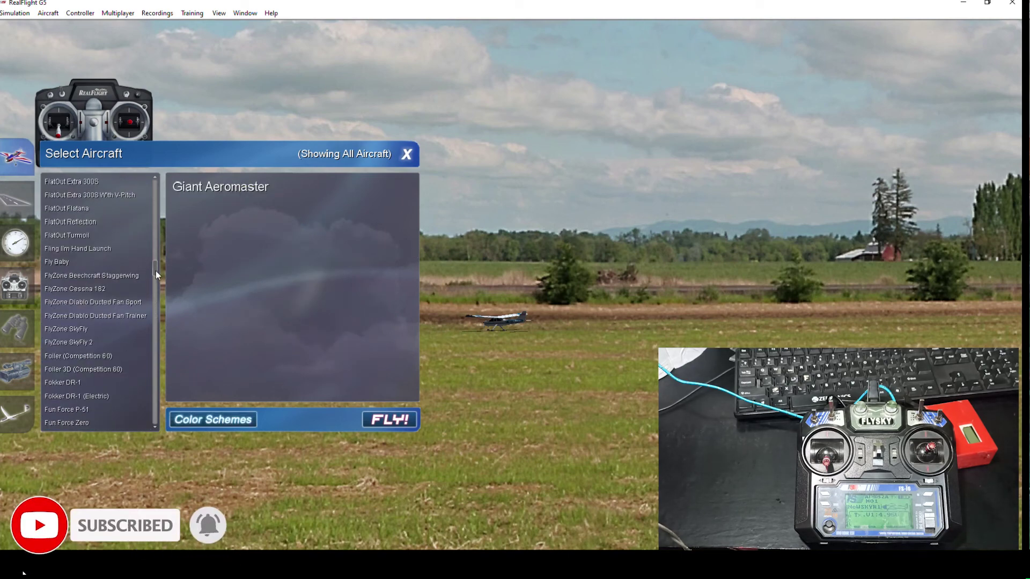
Step: Preview aircraft from the start of the list, including the Air Camper, AirfoilZ 260 and B-25 Mitchell
drag(156, 272, 157, 181)
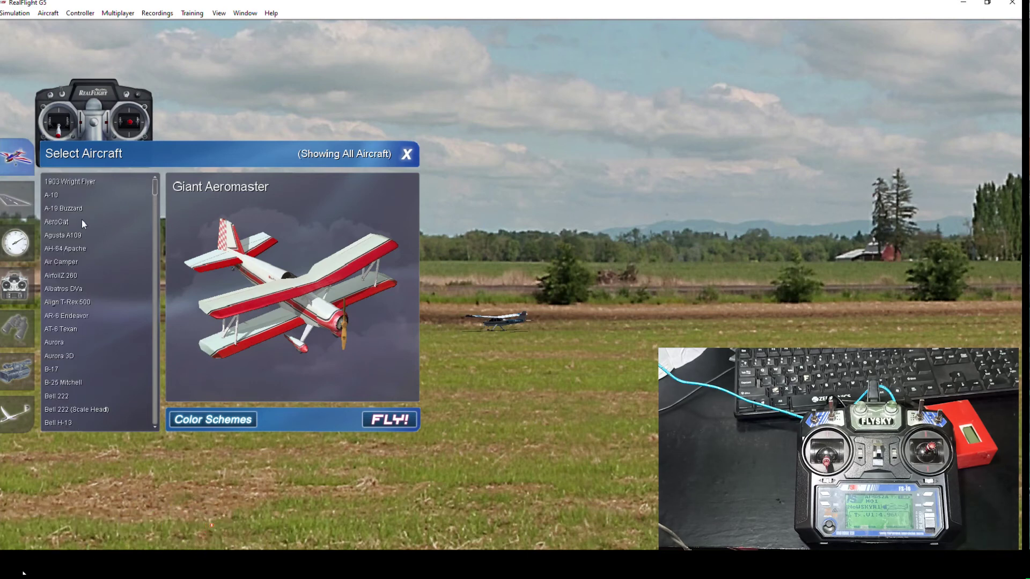
click(59, 221)
click(63, 250)
click(66, 263)
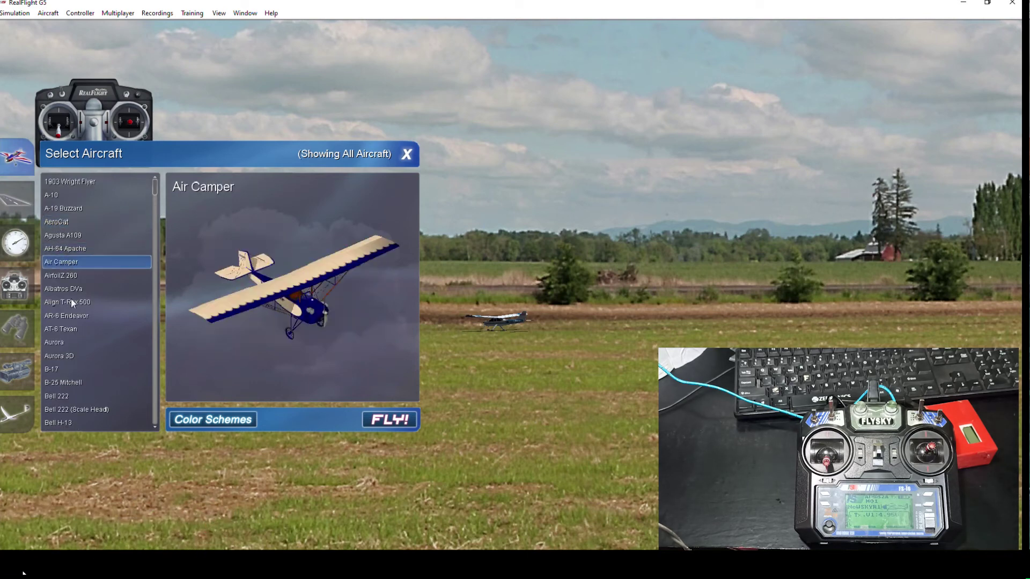
click(70, 300)
click(74, 276)
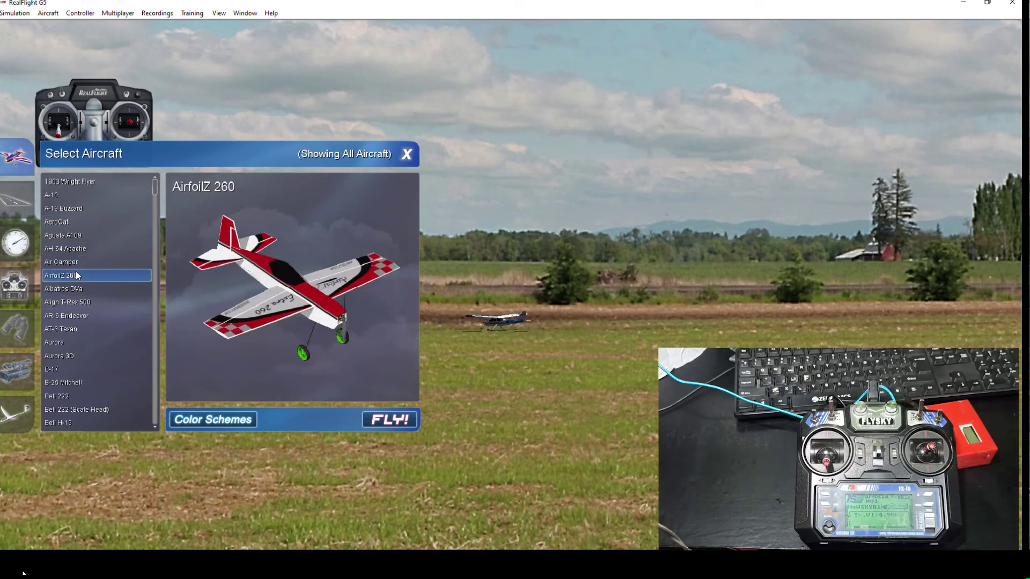
click(65, 302)
scroll(66, 333, down, 2)
click(67, 329)
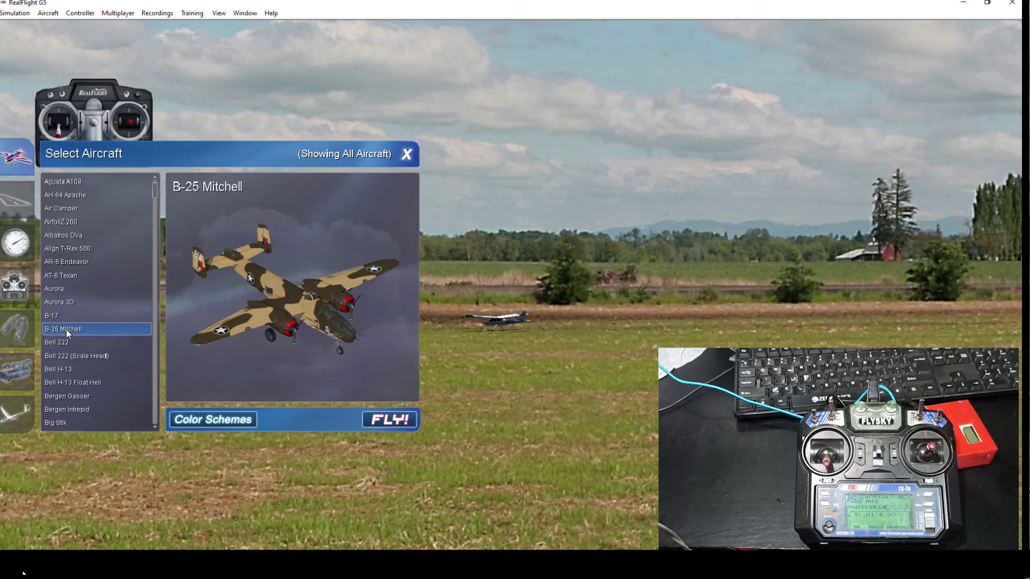
Step: Preview the Big Stik Float Plane and load the Cap 232 aircraft for flying
scroll(66, 322, down, 2)
scroll(67, 318, down, 2)
click(68, 327)
scroll(71, 326, down, 4)
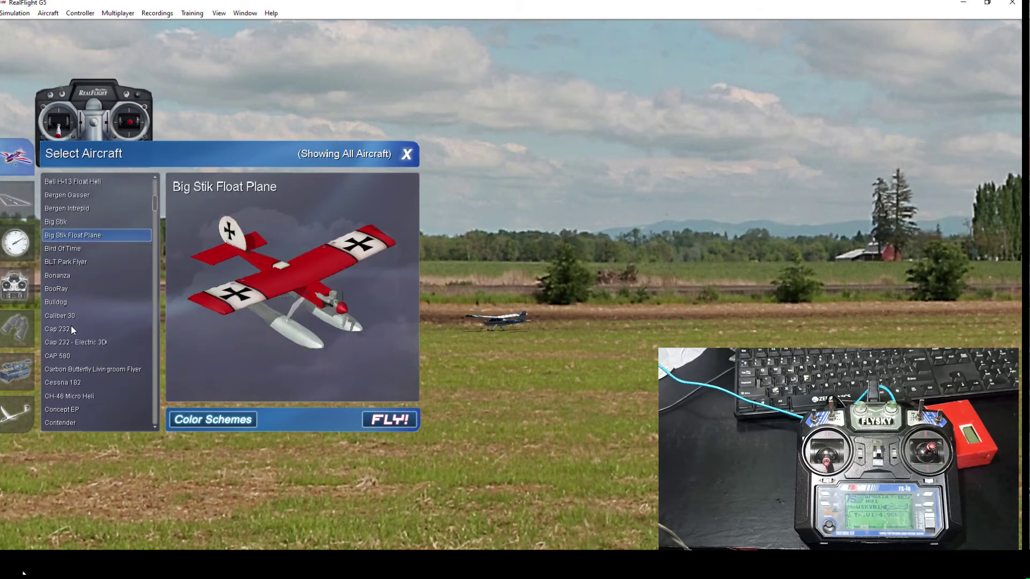
click(70, 328)
click(70, 305)
click(69, 332)
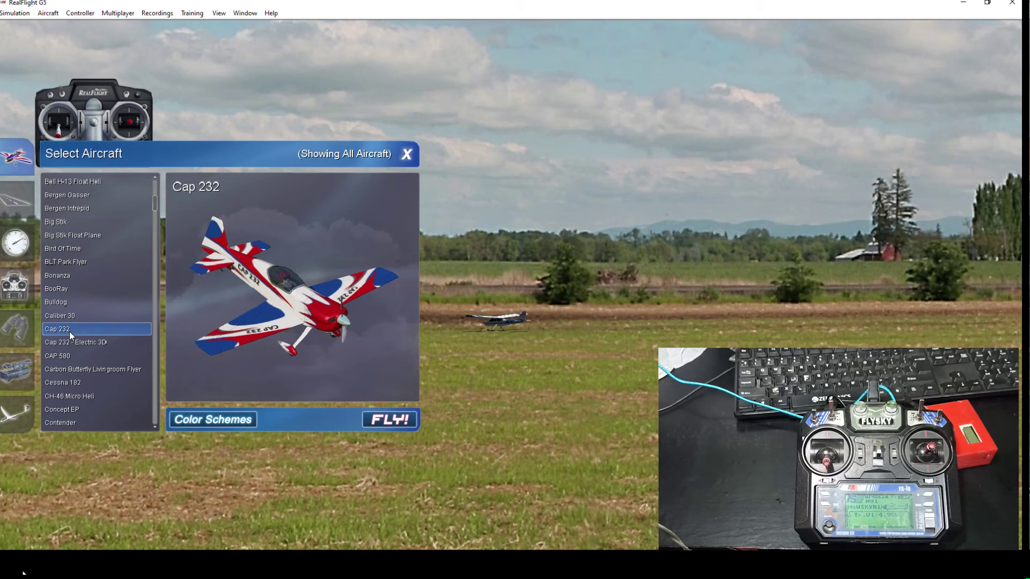
click(385, 420)
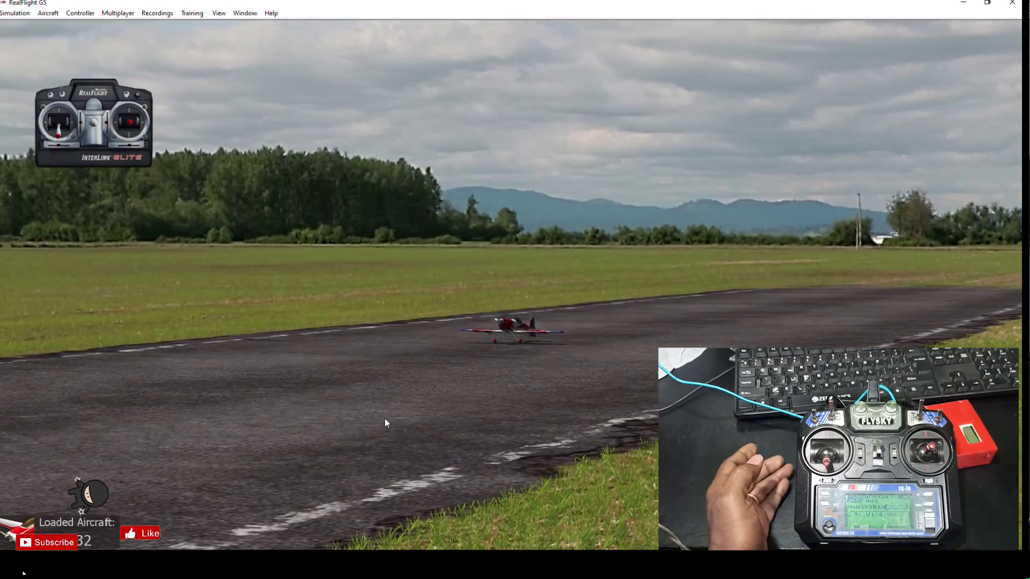